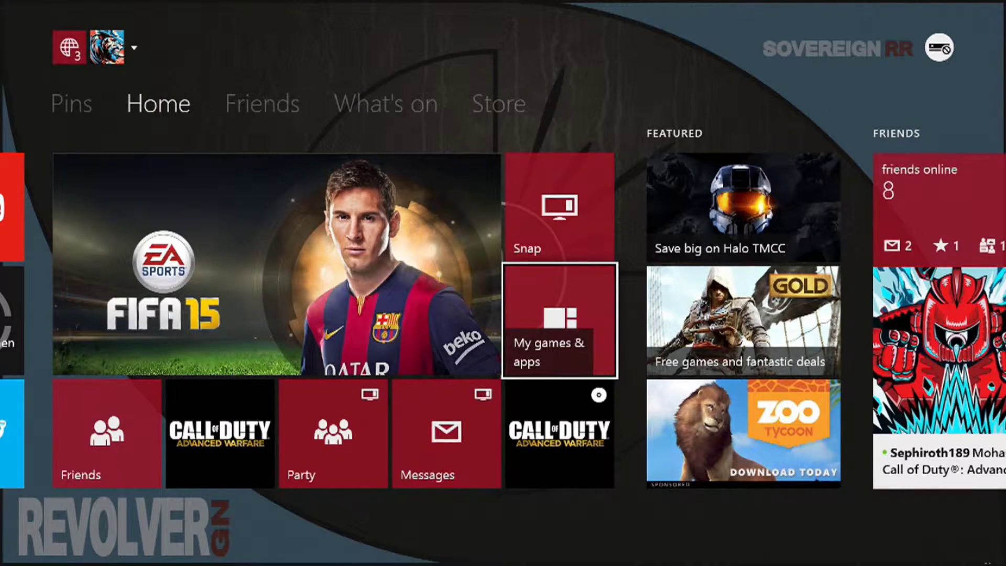
Launch Upload Studio from the Apps list in My games & apps.
{"action": "key", "text": "Return"}
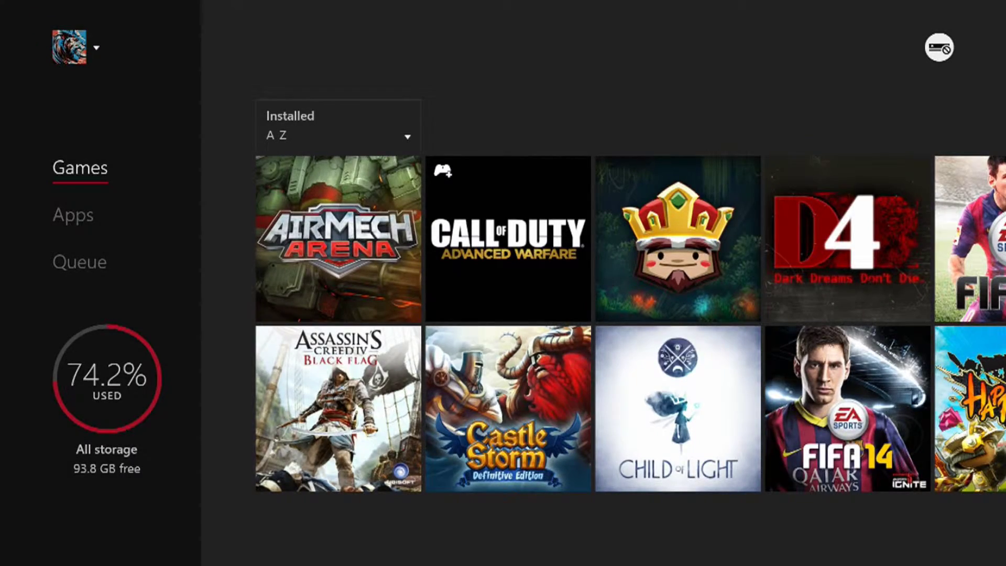
{"action": "key", "text": "Down"}
{"action": "key", "text": "Right"}
{"action": "key", "text": "Right"}
{"action": "key", "text": "Right"}
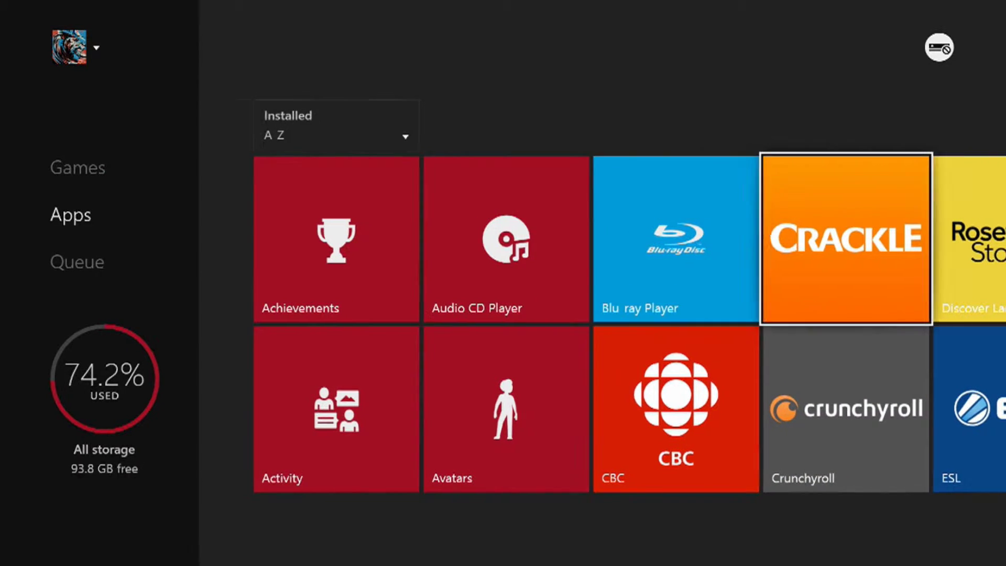
{"action": "key", "text": "Right"}
{"action": "key", "text": "Right"}
{"action": "key", "text": "Right"}
{"action": "key", "text": "Right"}
{"action": "key", "text": "Right"}
{"action": "key", "text": "Right"}
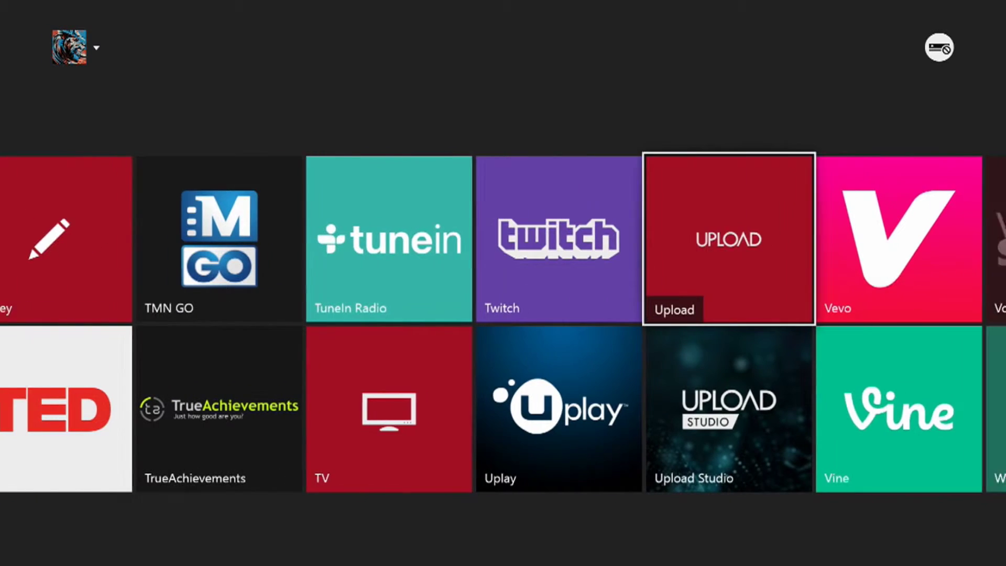
{"action": "key", "text": "Down"}
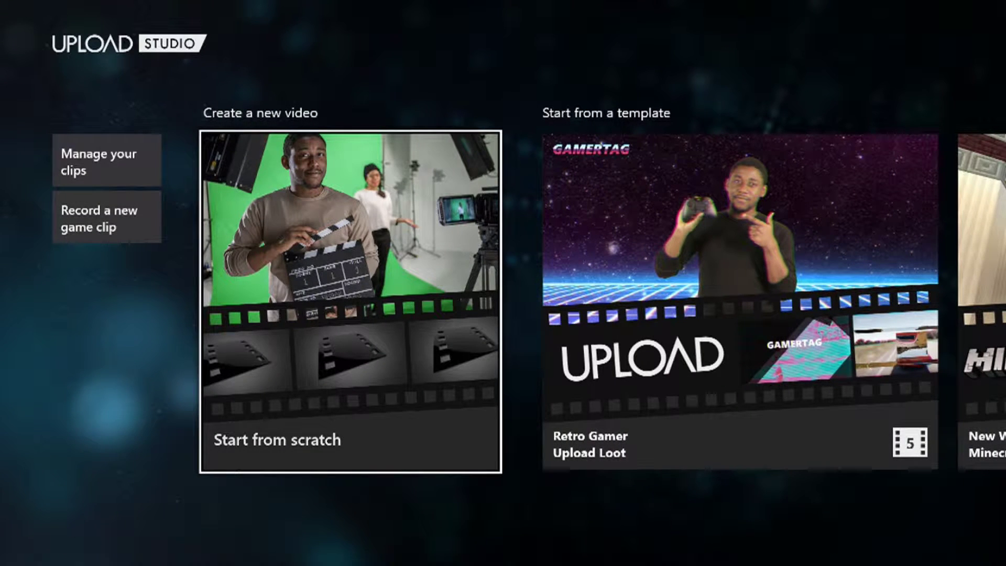
Open Manage your clips and select the Call of Duty capture below FIFA 15.
{"action": "key", "text": "Left"}
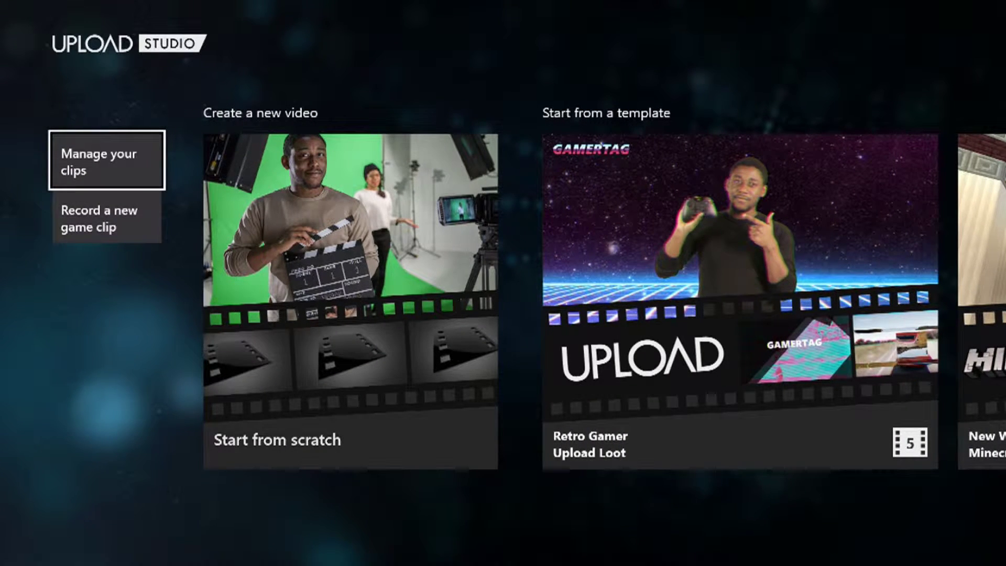
{"action": "key", "text": "Return"}
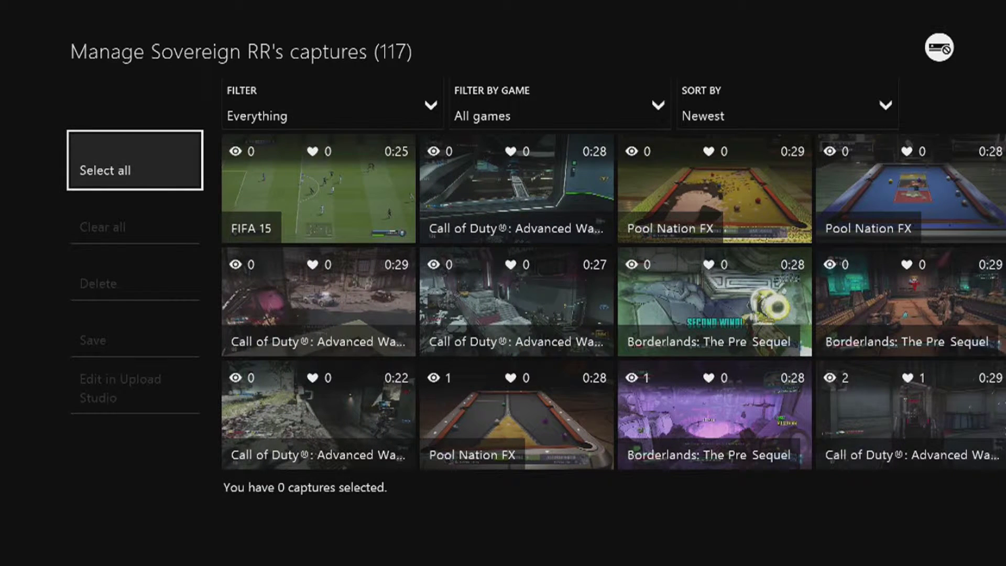
{"action": "key", "text": "Right"}
{"action": "key", "text": "Down"}
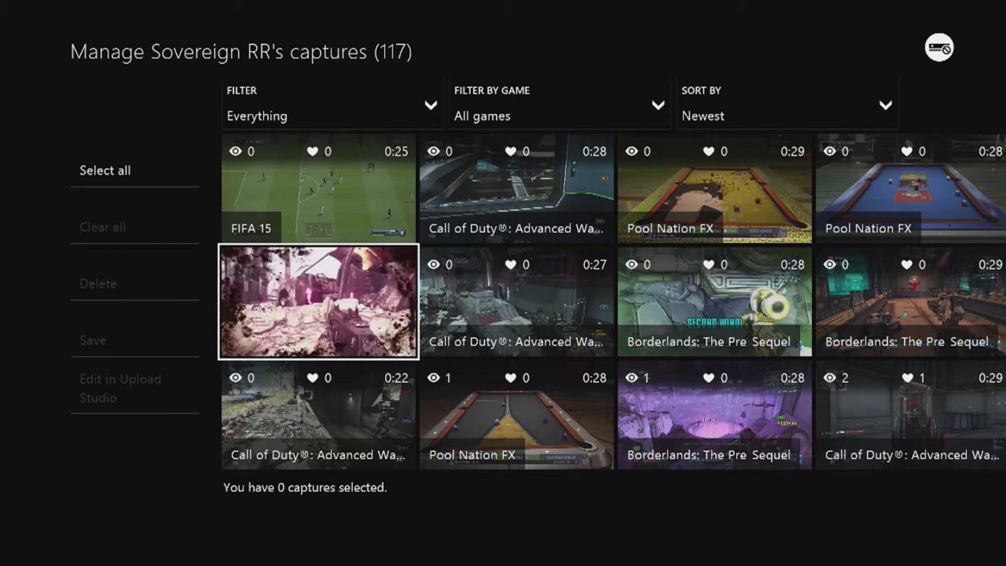
{"action": "key", "text": "Return"}
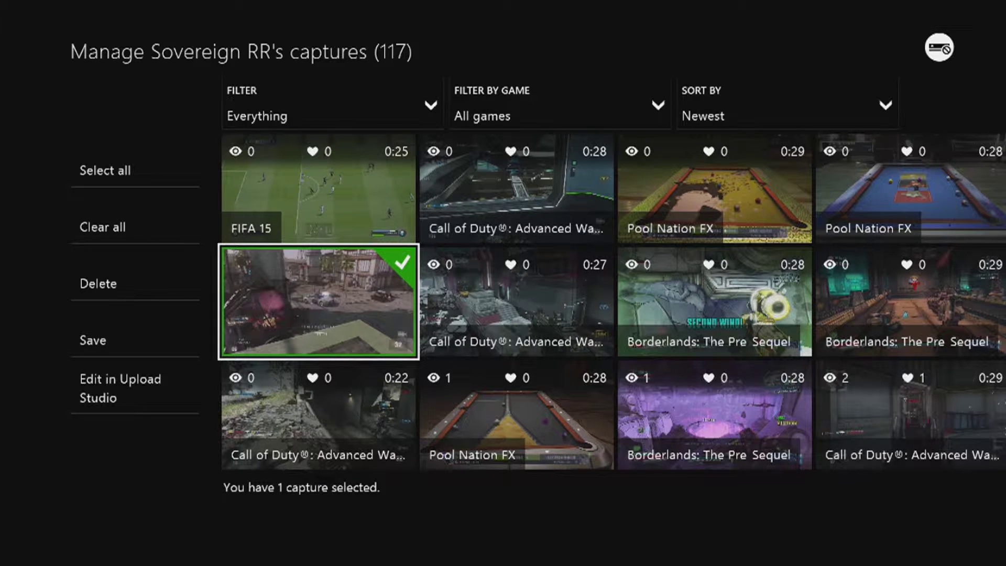
Send the Call of Duty clip through the Upload Studio editor and finish it.
{"action": "key", "text": "Left"}
{"action": "key", "text": "Right"}
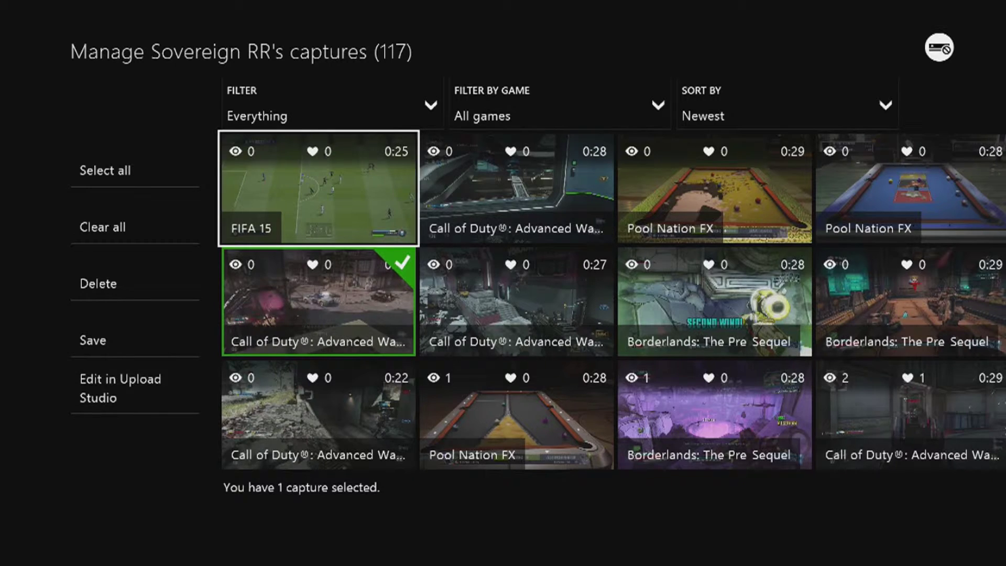
{"action": "key", "text": "Left"}
{"action": "key", "text": "Return"}
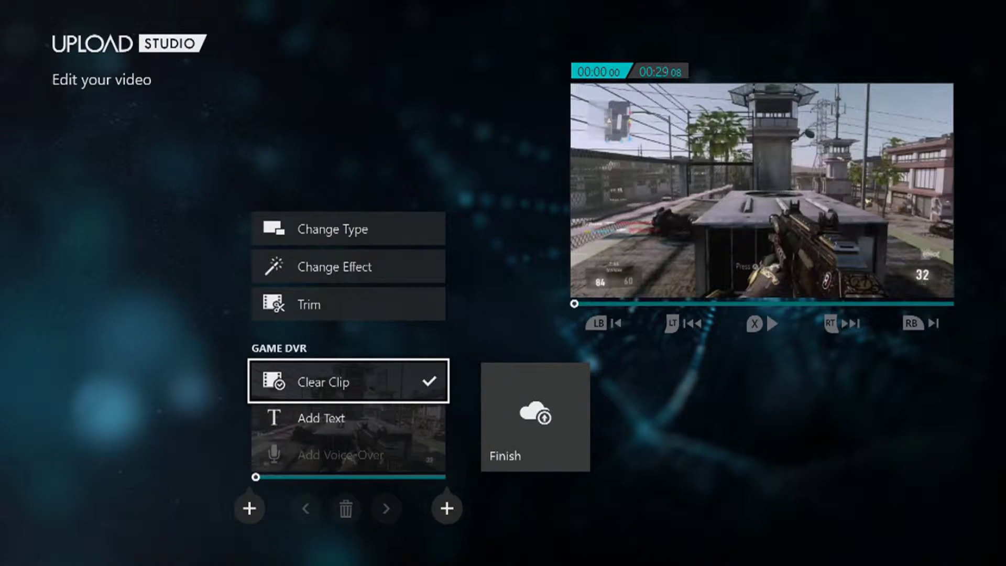
{"action": "key", "text": "Down"}
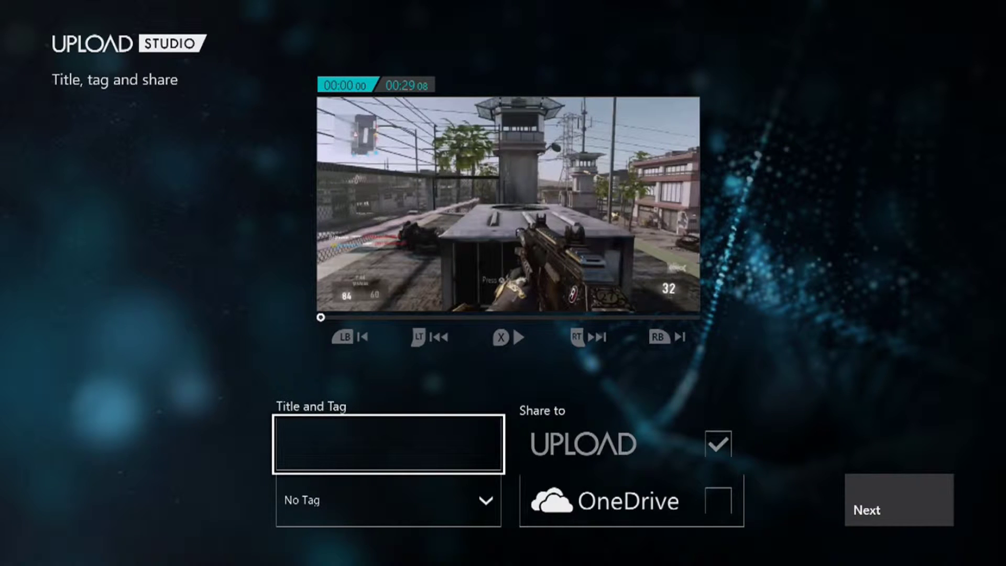
Enter 'Multi Kill' in the clip's Title field on the on-screen keyboard.
{"action": "key", "text": "Return"}
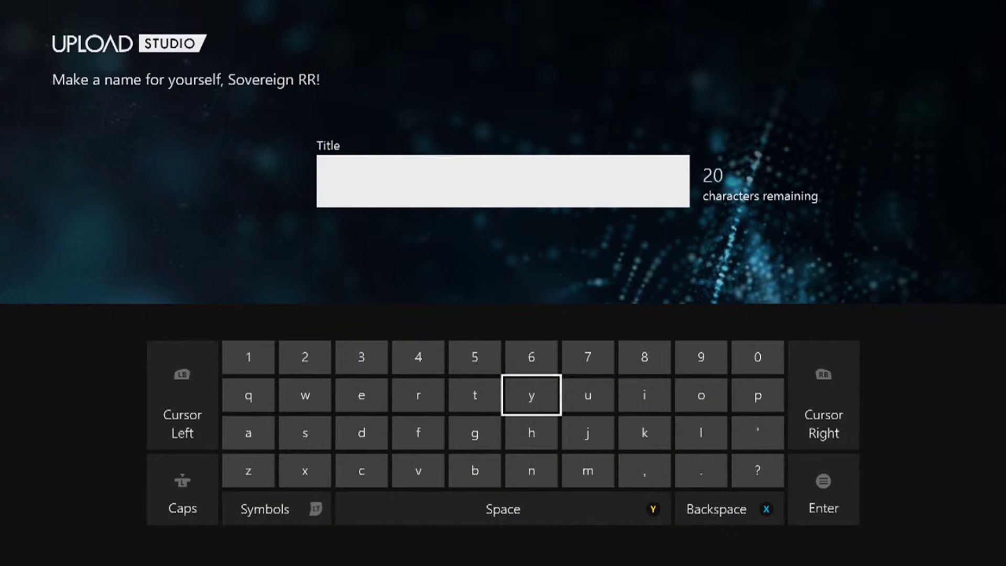
{"action": "key", "text": "Caps_Lock"}
{"action": "key", "text": "Right"}
{"action": "key", "text": "Down"}
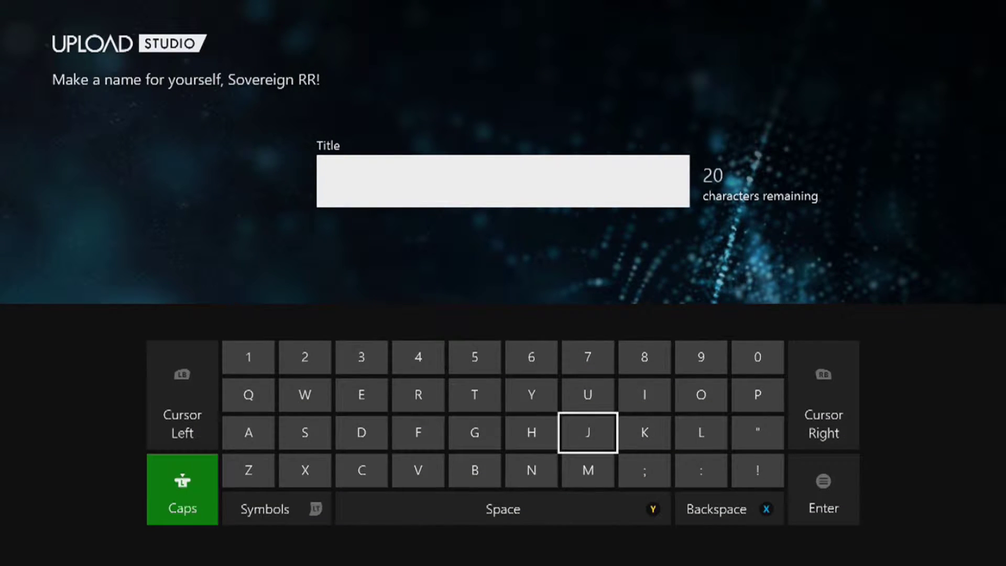
{"action": "key", "text": "Down"}
{"action": "type", "text": "M"}
{"action": "key", "text": "Up"}
{"action": "key", "text": "Up"}
{"action": "type", "text": "u"}
{"action": "key", "text": "Right"}
{"action": "key", "text": "Right"}
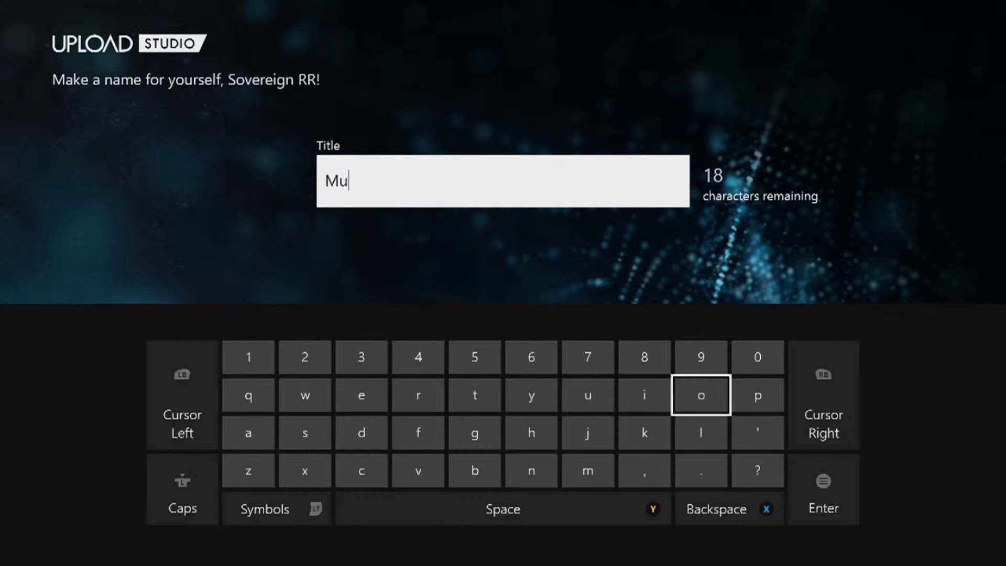
{"action": "key", "text": "Down"}
{"action": "type", "text": "l"}
{"action": "key", "text": "Left"}
{"action": "key", "text": "Left"}
{"action": "key", "text": "Left"}
{"action": "key", "text": "Left"}
{"action": "type", "text": "t"}
{"action": "key", "text": "Right"}
{"action": "key", "text": "Right"}
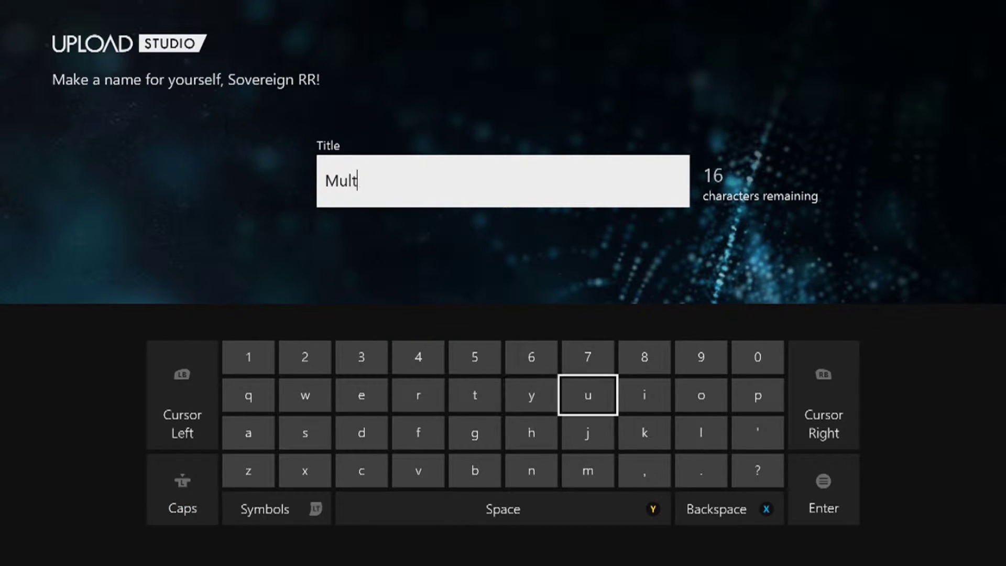
{"action": "key", "text": "Right"}
{"action": "type", "text": "i"}
{"action": "key", "text": "Caps_Lock"}
{"action": "key", "text": "Down"}
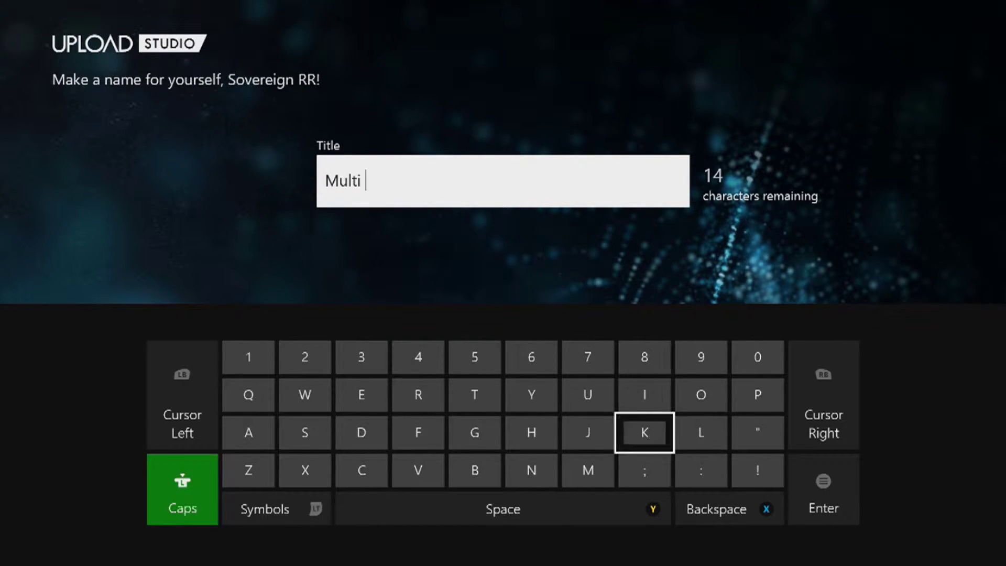
{"action": "type", "text": "K"}
{"action": "key", "text": "Up"}
{"action": "type", "text": "i"}
{"action": "key", "text": "Right"}
{"action": "key", "text": "Down"}
{"action": "type", "text": "ll"}
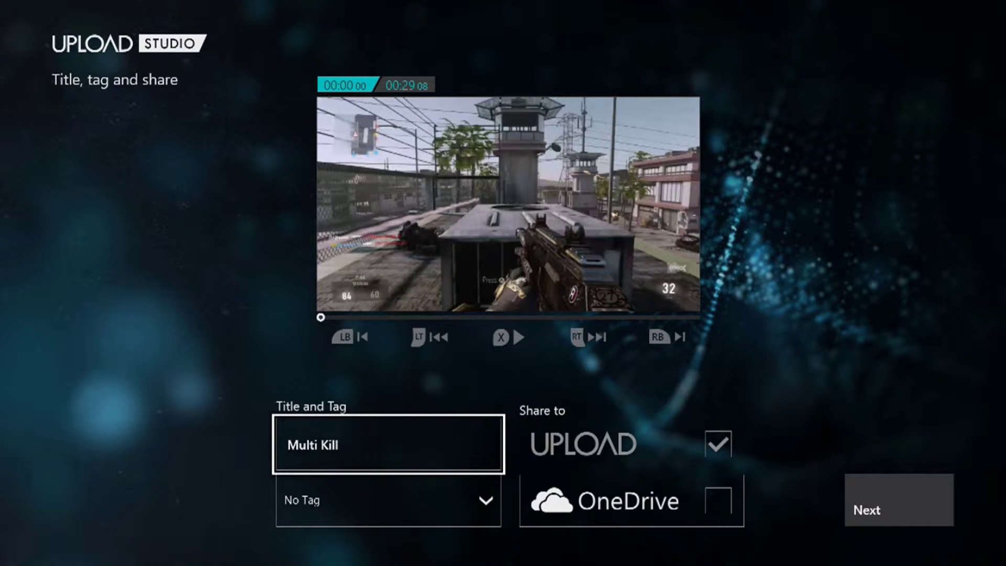
{"action": "key", "text": "Right"}
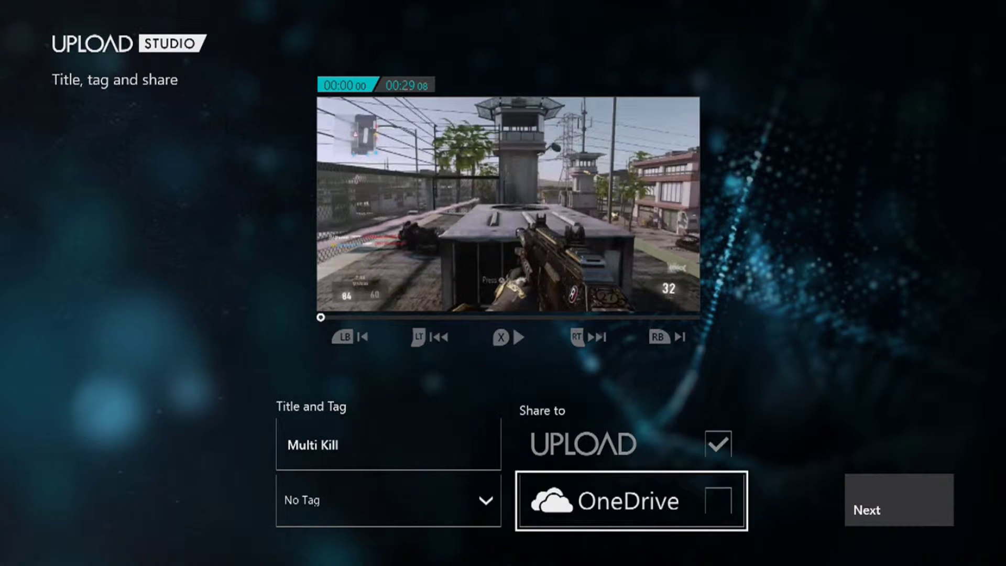
Check OneDrive under Share to and confirm the Multi Kill upload.
{"action": "key", "text": "Return"}
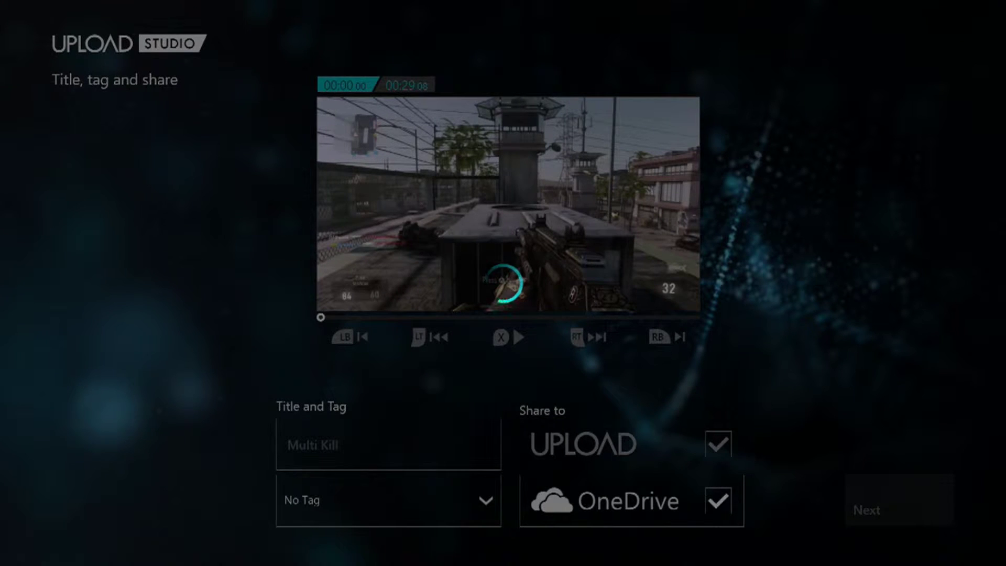
{"action": "key", "text": "Right"}
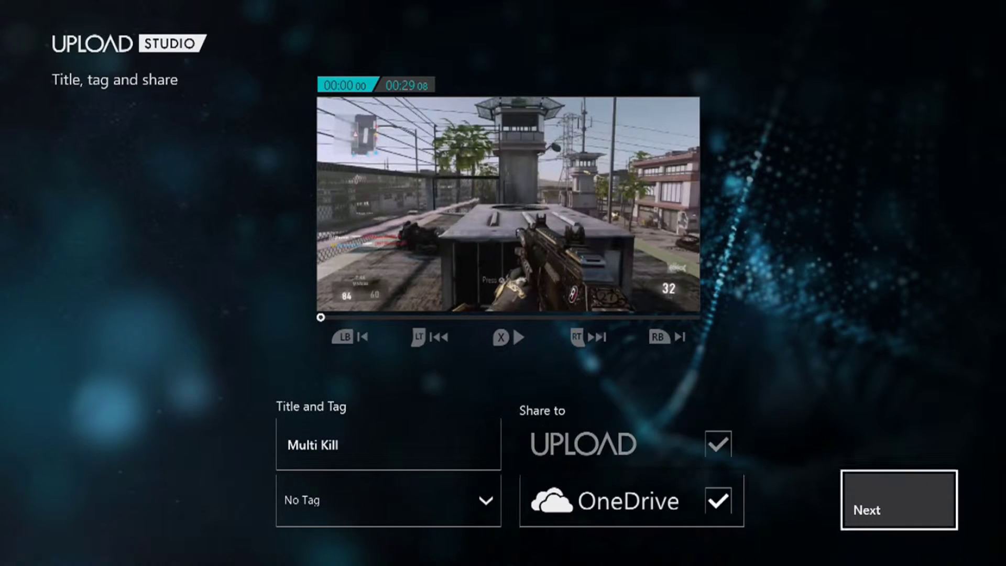
{"action": "key", "text": "Return"}
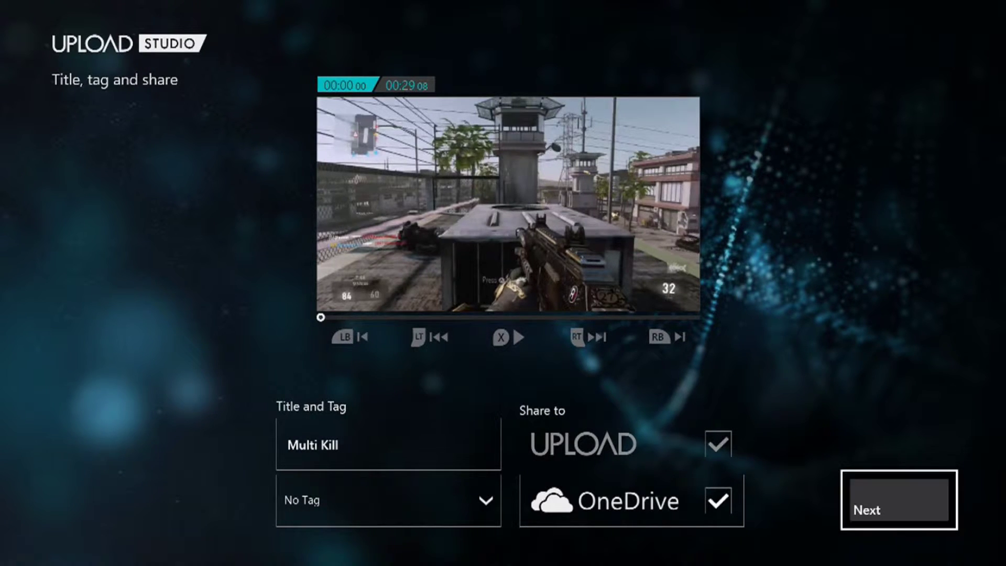
{"action": "key", "text": "Return"}
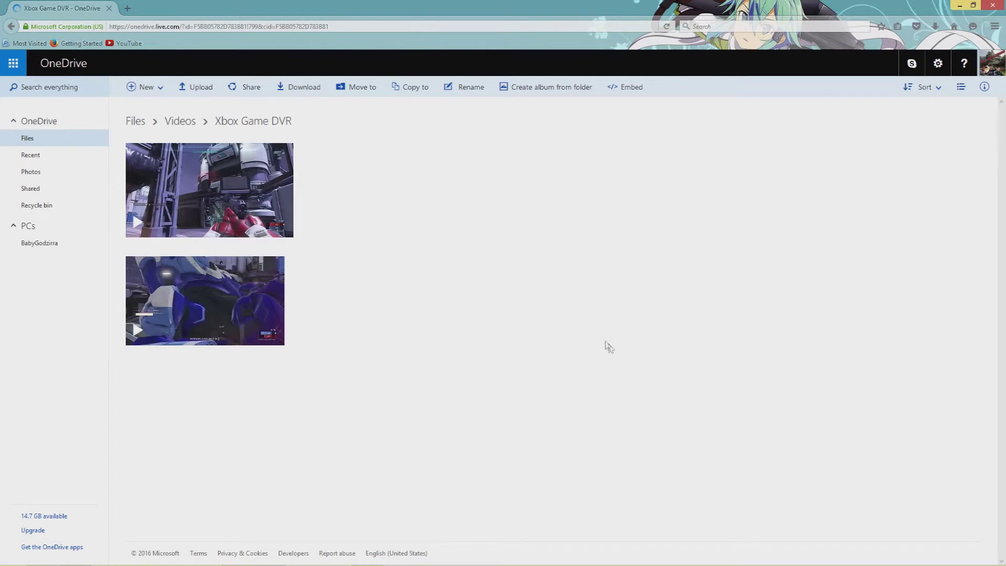
Play the first Xbox Game DVR video in OneDrive's viewer, then close the viewer.
{"action": "left_click", "coordinate": [198, 208]}
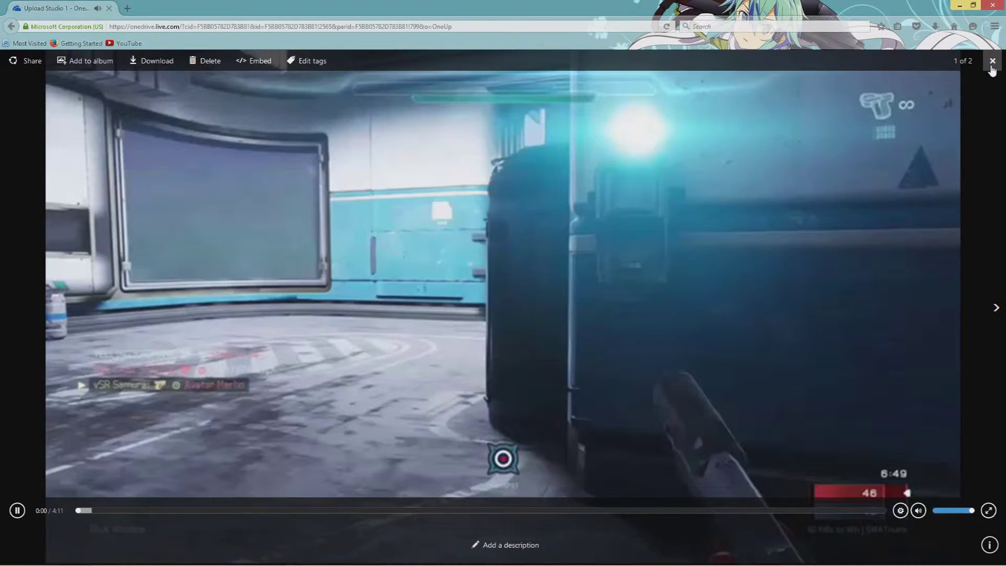
{"action": "left_click", "coordinate": [991, 67]}
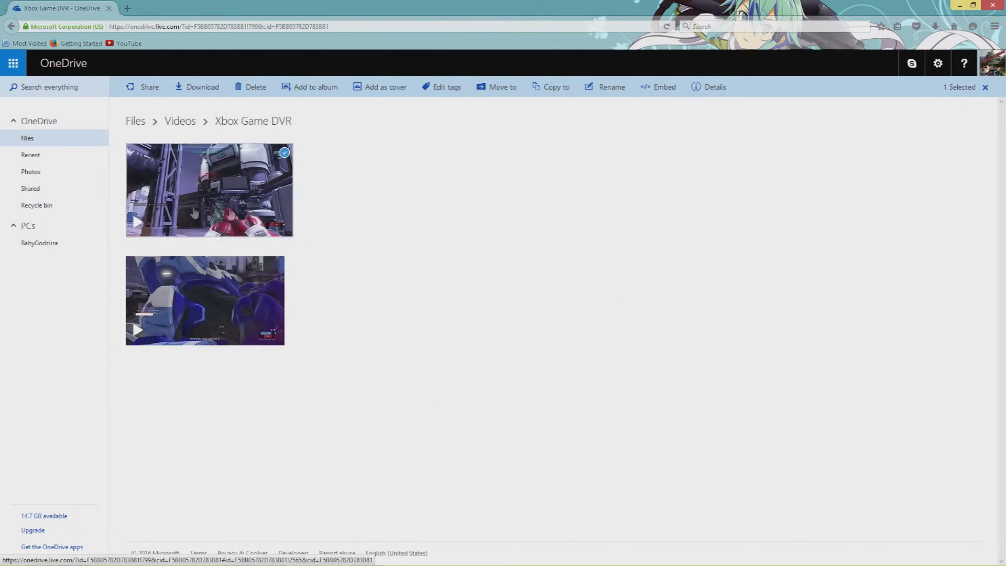
{"action": "right_click", "coordinate": [230, 220]}
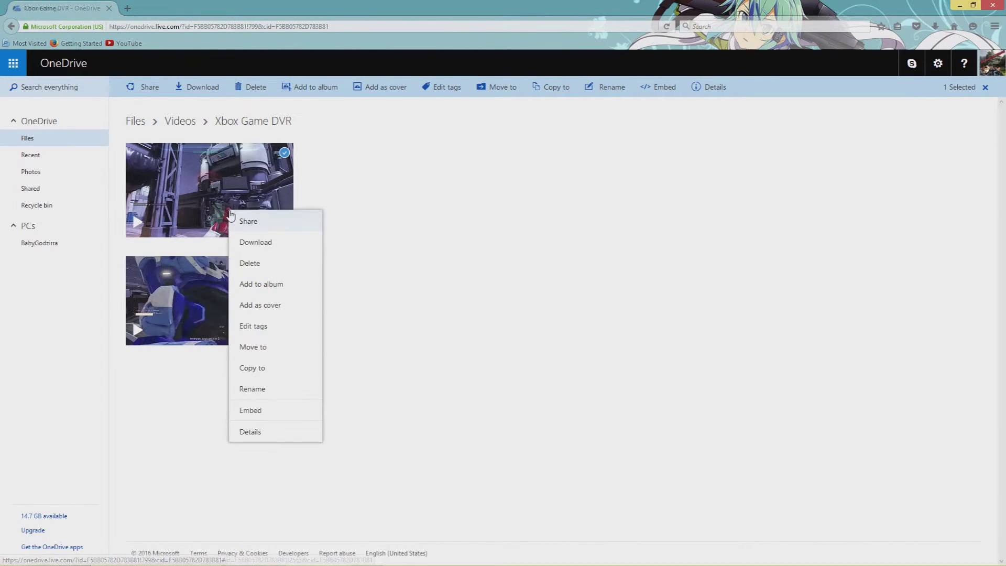
Download the first Xbox Game DVR clip and save it to the PC's Videos folder.
{"action": "left_click", "coordinate": [249, 242]}
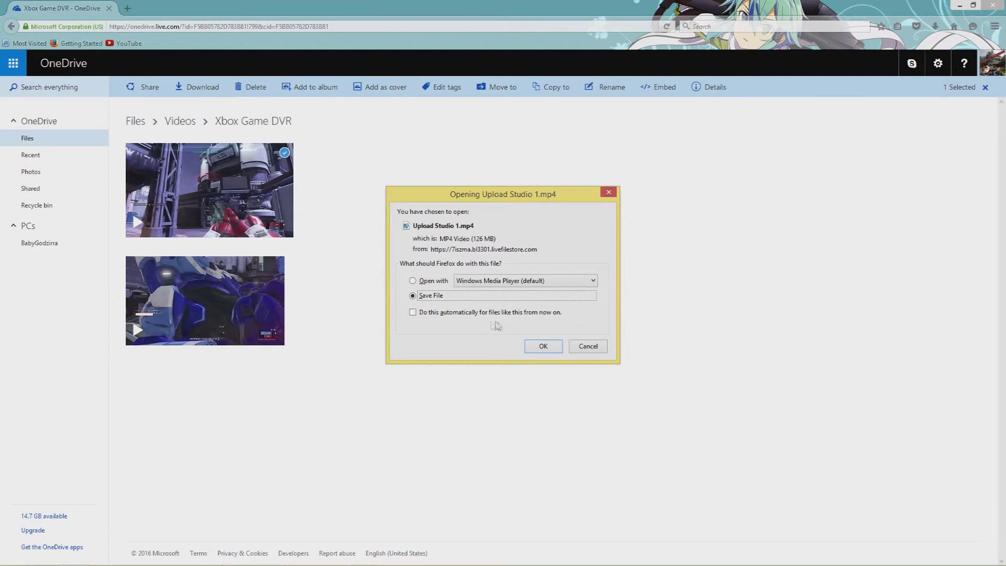
{"action": "left_click", "coordinate": [536, 346]}
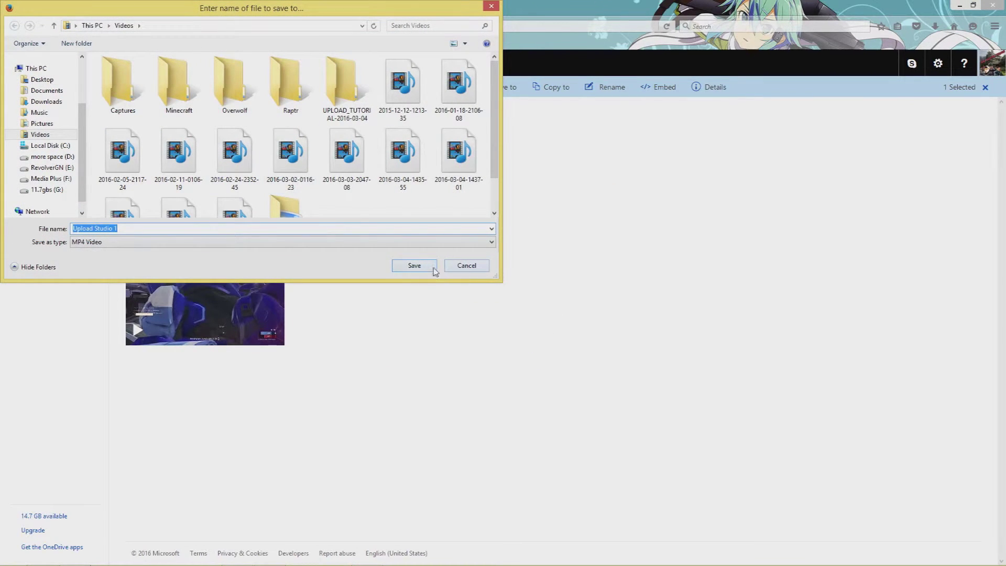
{"action": "type", "text": "H"}
{"action": "type", "text": "ge"}
{"action": "key", "text": "Return"}
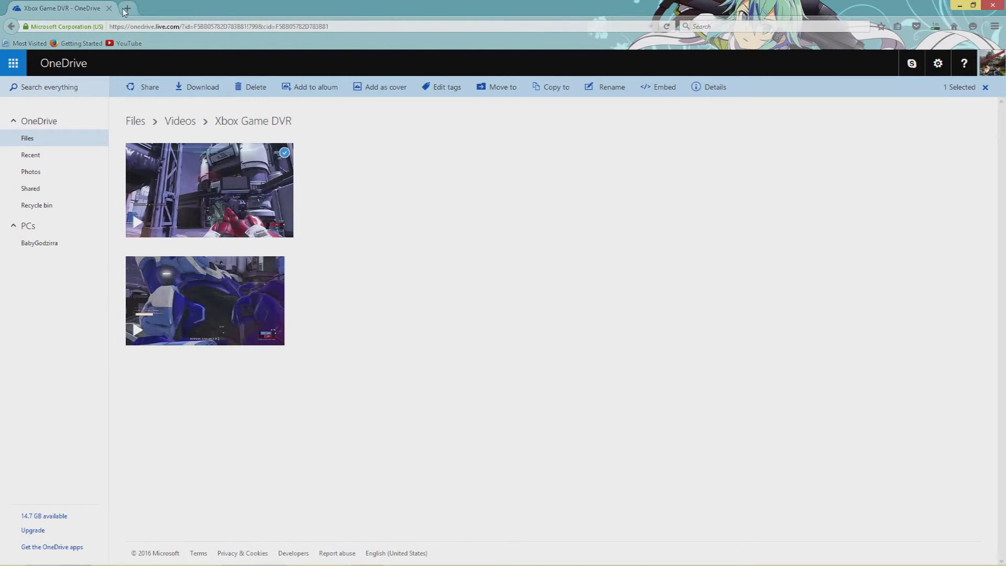
{"action": "left_click", "coordinate": [127, 8]}
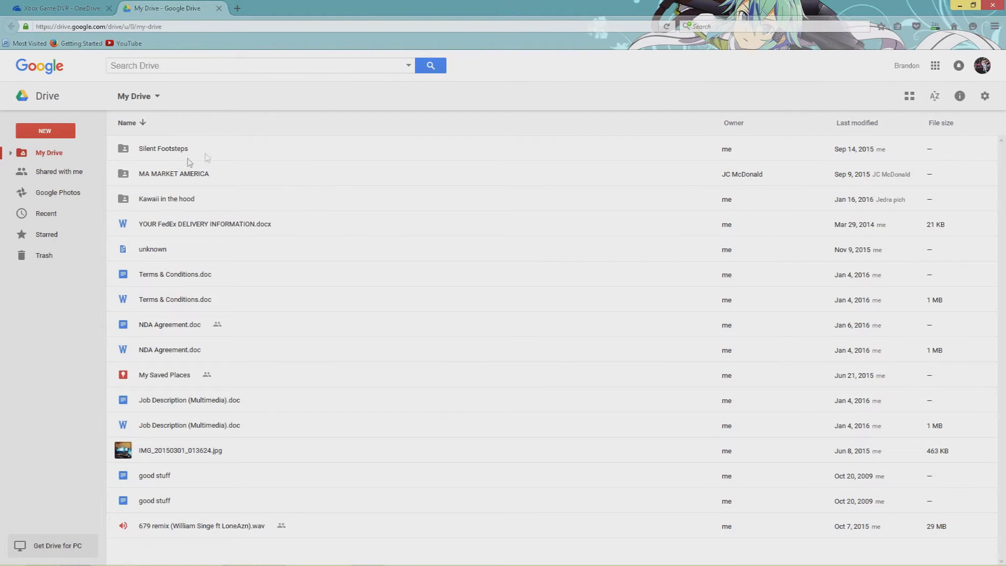
Open SAMURAI under Shared with me > VIDEO VAULT and drop a video into it.
{"action": "left_click", "coordinate": [52, 173]}
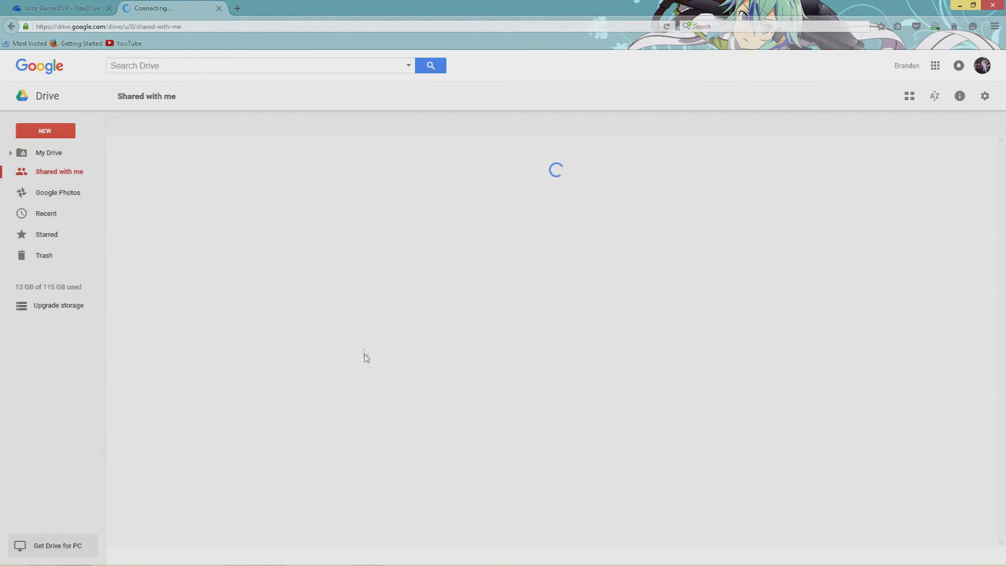
{"action": "scroll", "coordinate": [220, 178], "scroll_direction": "down", "scroll_amount": 3}
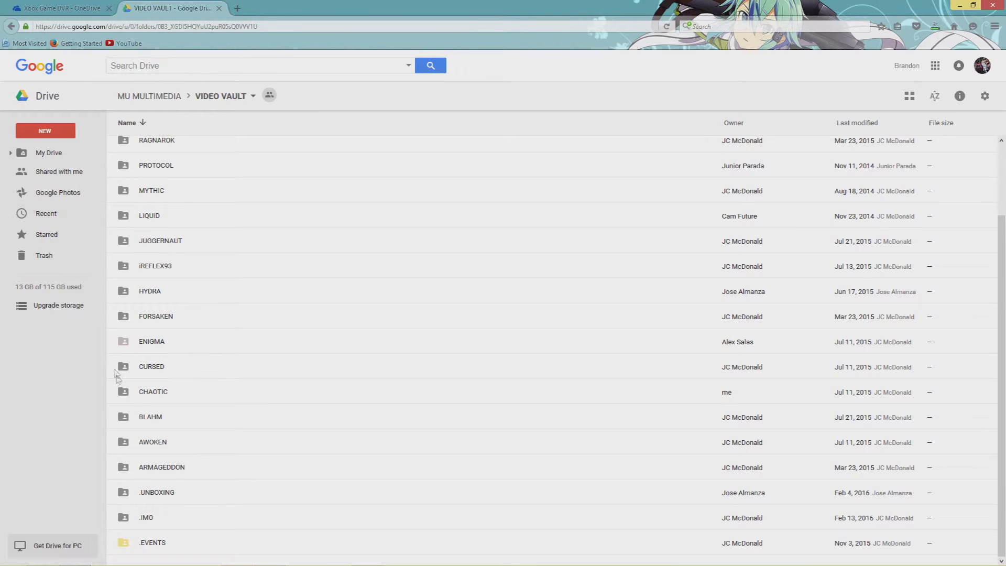
{"action": "scroll", "coordinate": [182, 212], "scroll_direction": "up", "scroll_amount": 2}
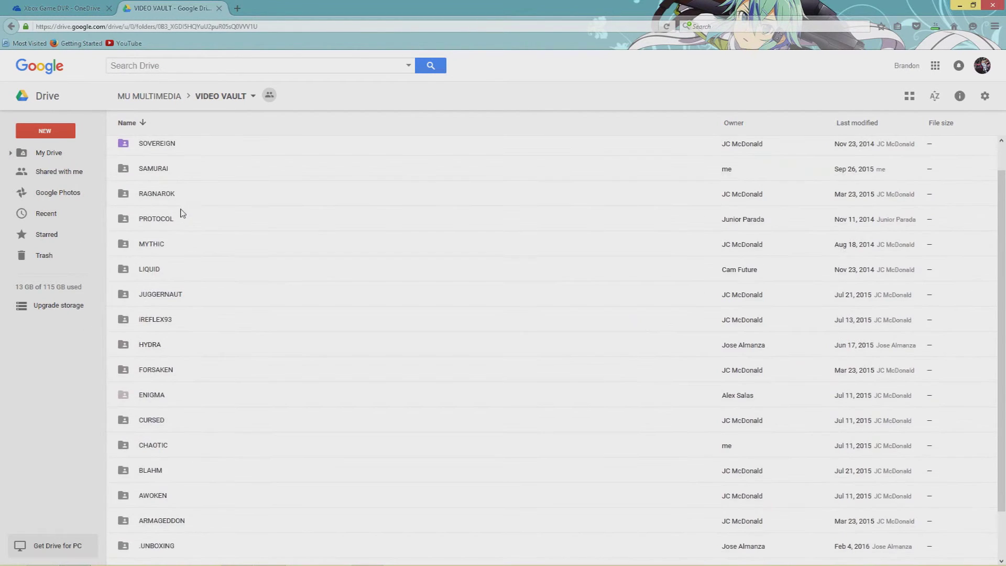
{"action": "scroll", "coordinate": [183, 209], "scroll_direction": "up", "scroll_amount": 1}
{"action": "double_click", "coordinate": [187, 198]}
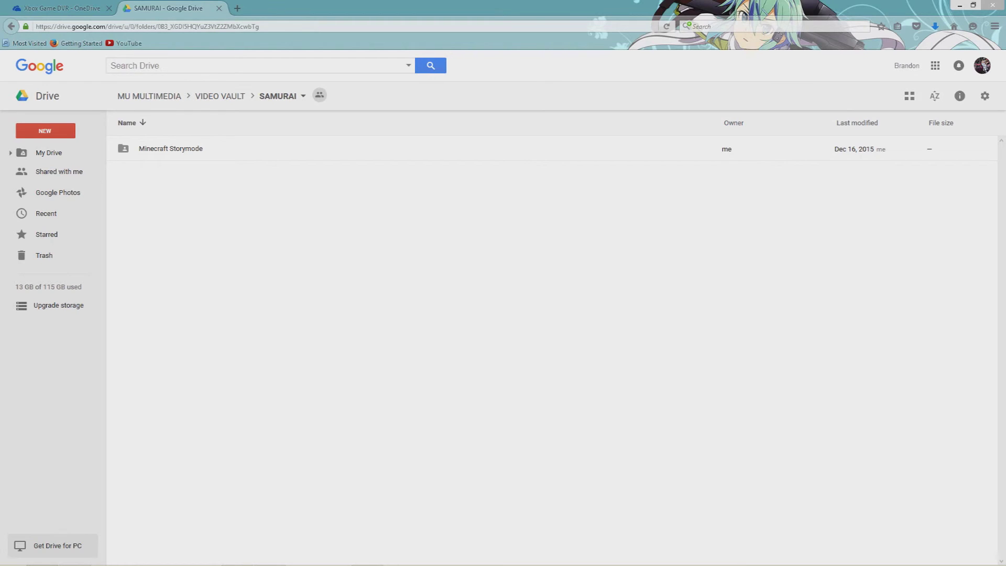
{"action": "mouse_move", "coordinate": [809, 325]}
{"action": "left_mouse_down"}
{"action": "mouse_move", "coordinate": [496, 411]}
{"action": "mouse_move", "coordinate": [667, 338]}
{"action": "mouse_move", "coordinate": [234, 226]}
{"action": "left_mouse_up"}
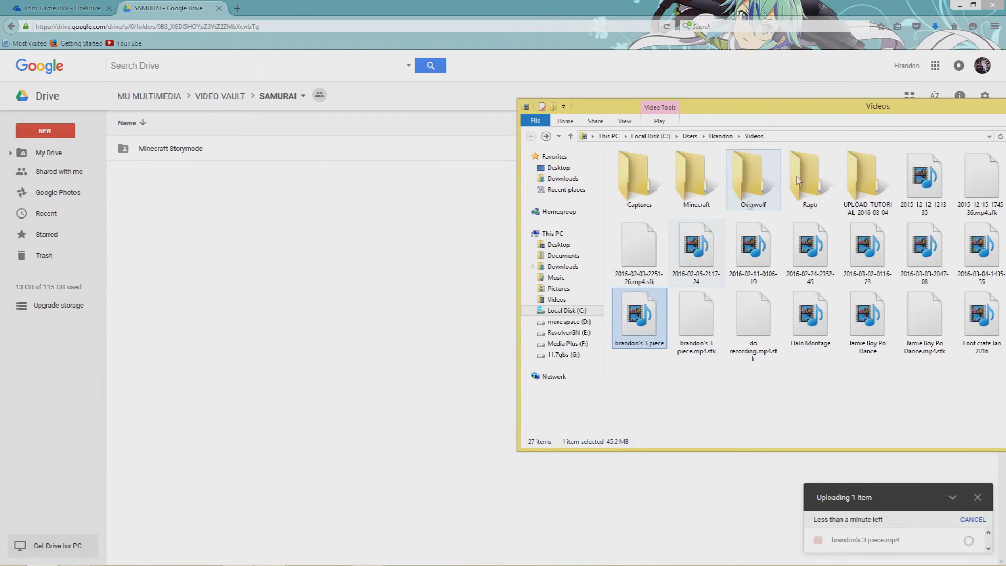
Move the Videos Explorer window aside and close it while the upload continues.
{"action": "left_click_drag", "start_coordinate": [793, 108], "coordinate": [321, 127]}
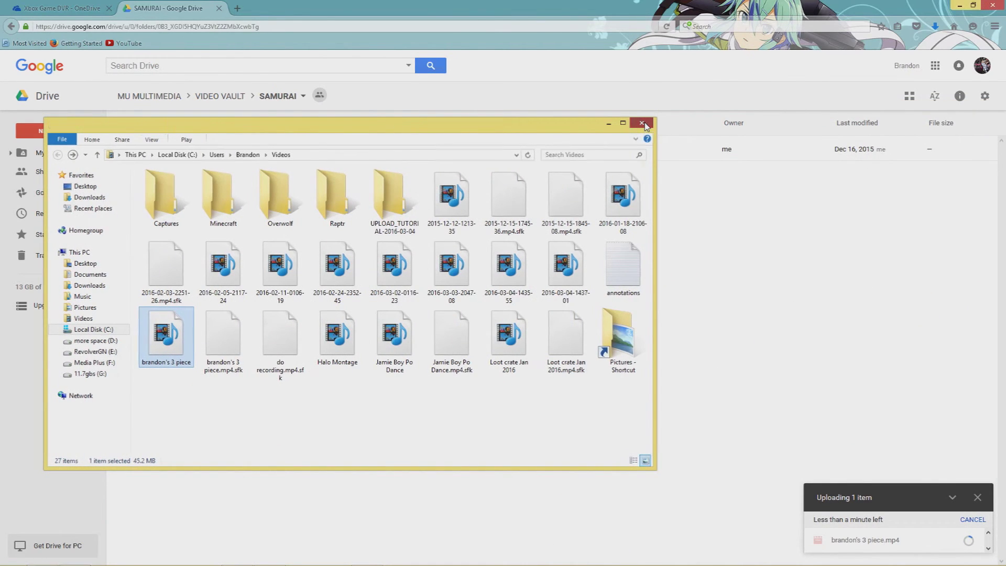
{"action": "left_click", "coordinate": [642, 124]}
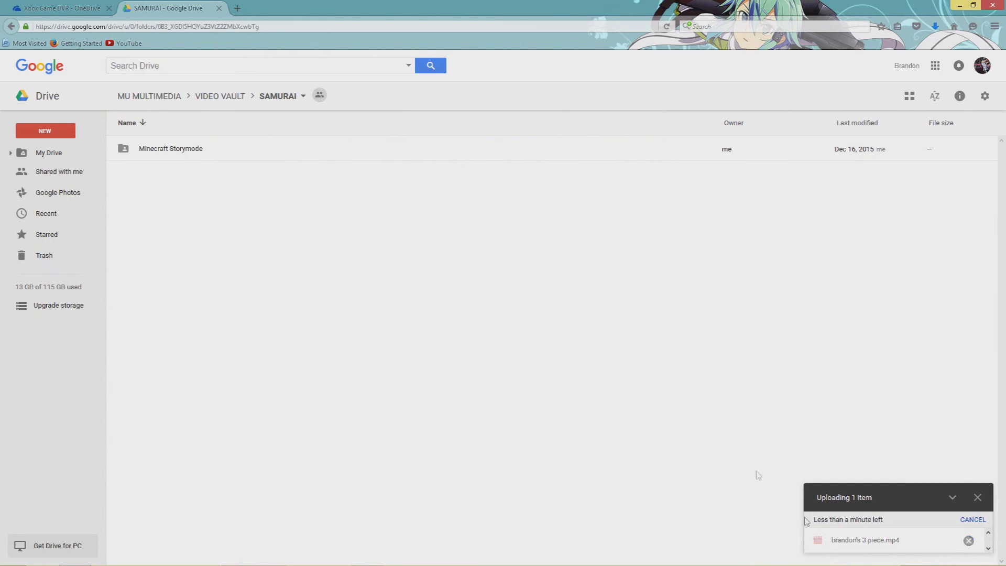